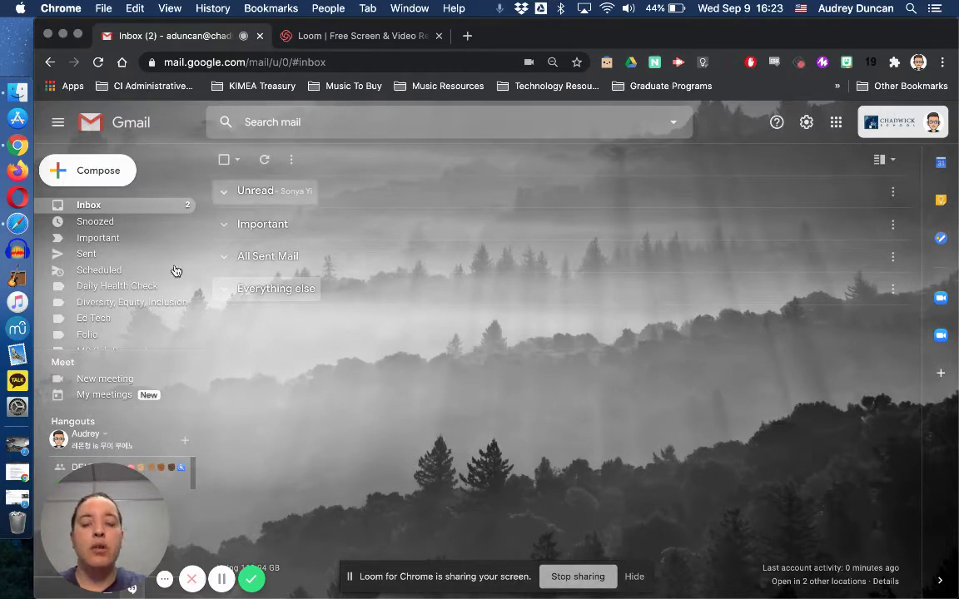
- Open the "[SONGDO-ALL] TEDxChadwick!" email from the Unread section and remove its TedX label
scroll(83, 295, "down", 3)
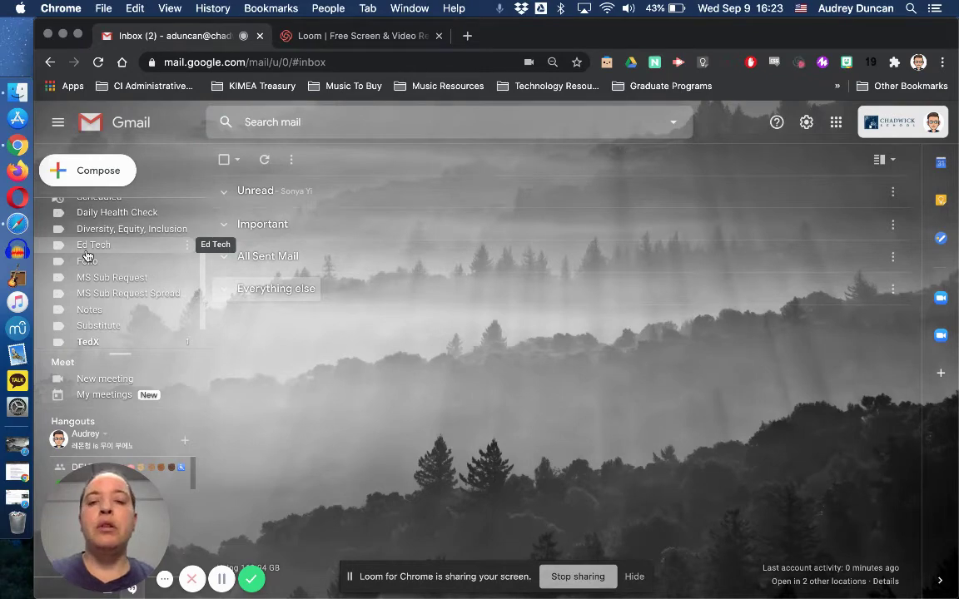
left_click(275, 193)
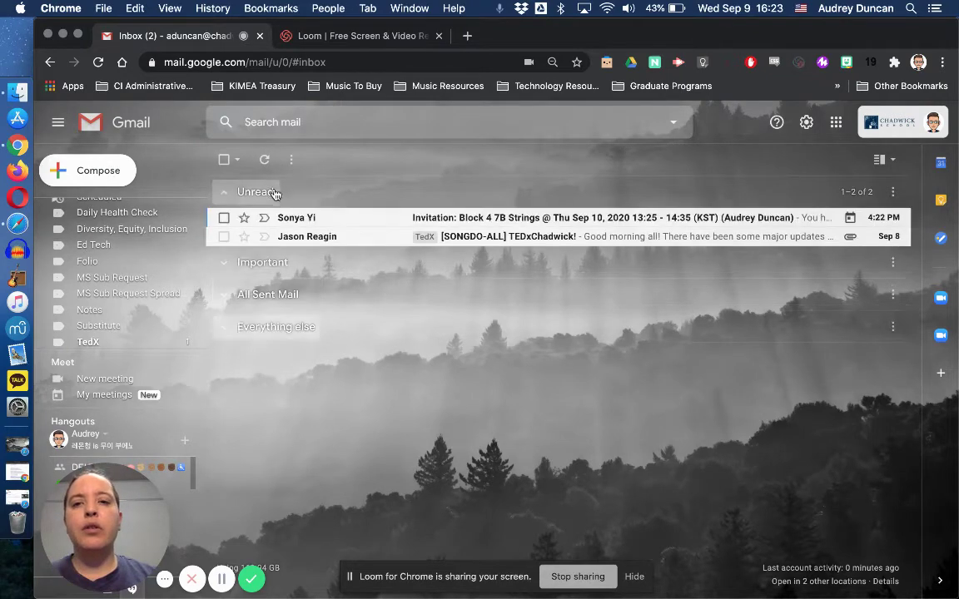
left_click(464, 239)
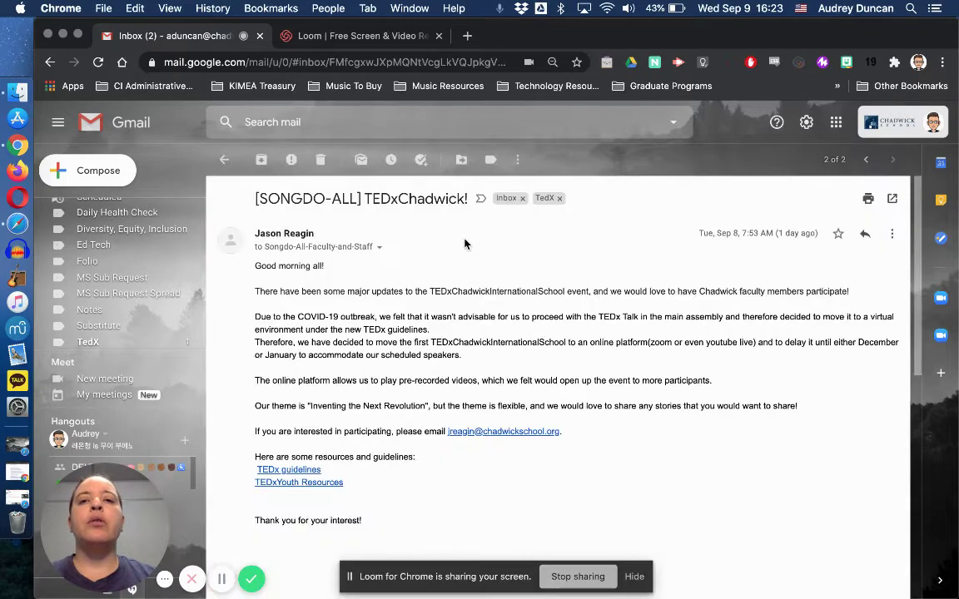
left_click(560, 198)
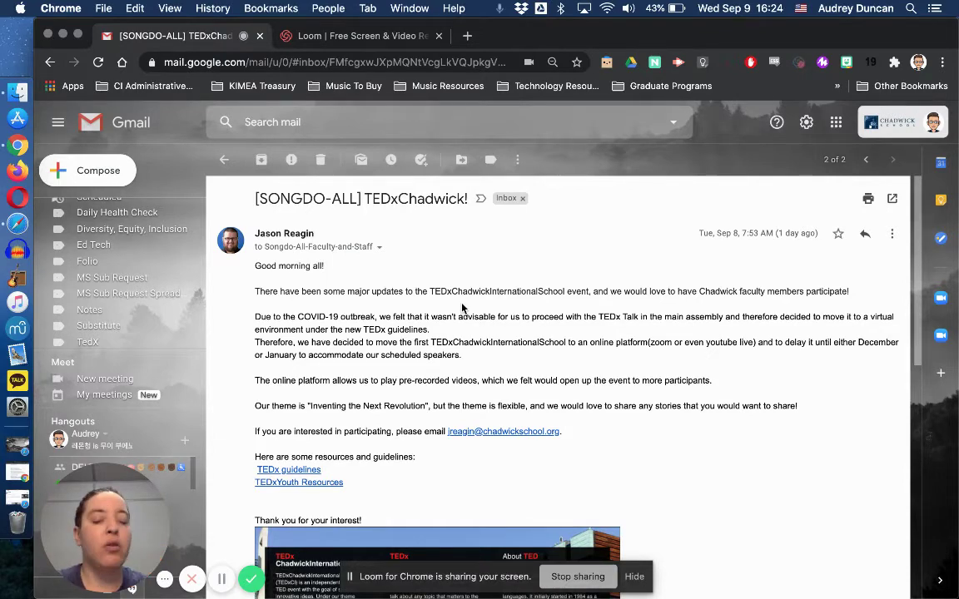
- Create a new unnested label named "TedX Chadwick" and apply it to the open email
left_click(492, 163)
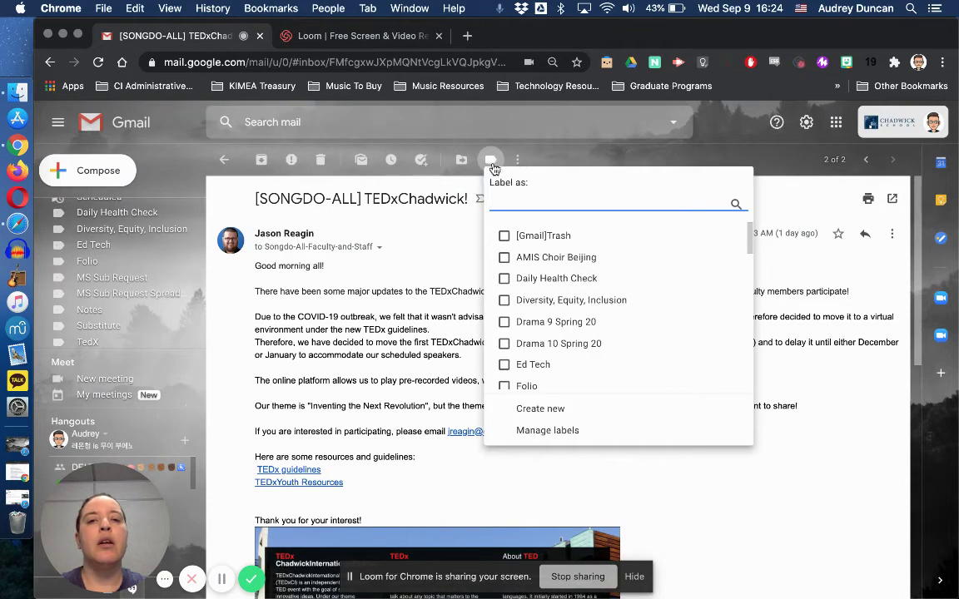
scroll(547, 349, "down", 3)
scroll(550, 353, "down", 5)
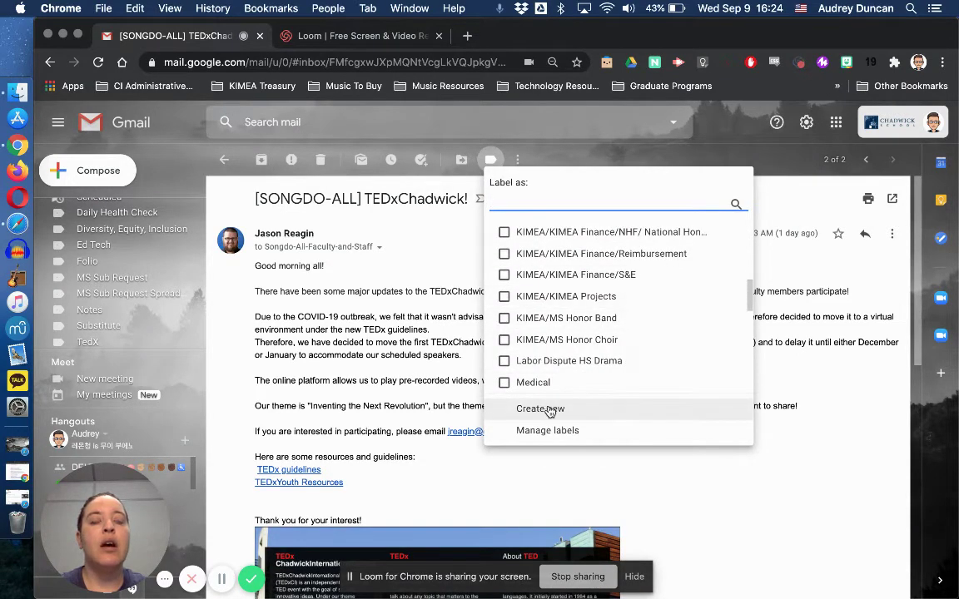
left_click(549, 410)
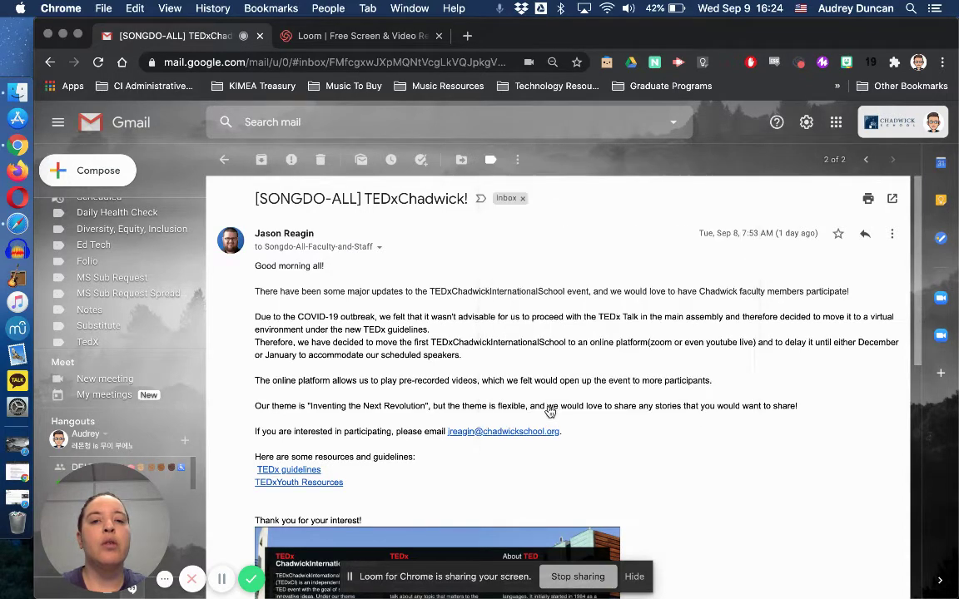
type("T")
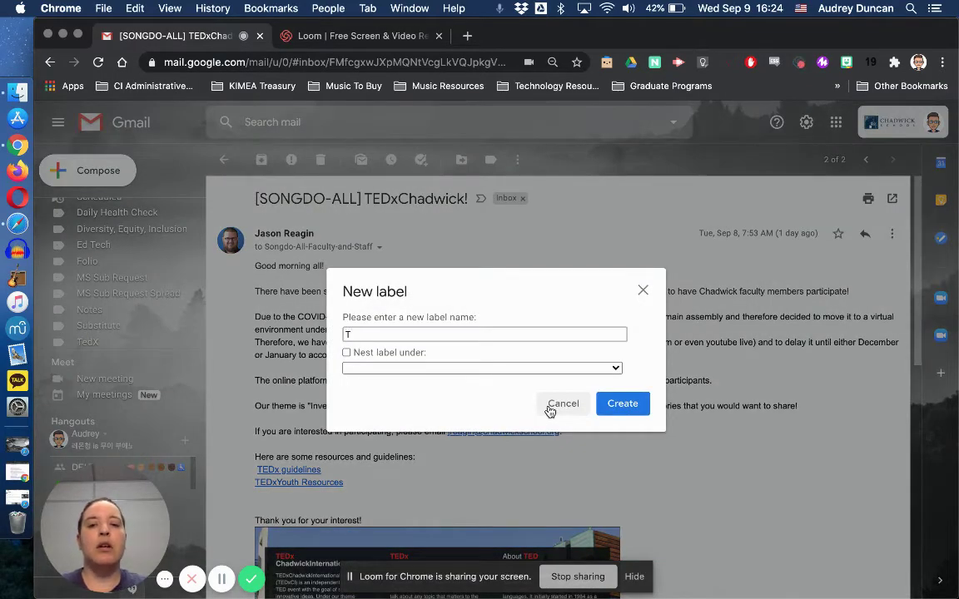
type("edX")
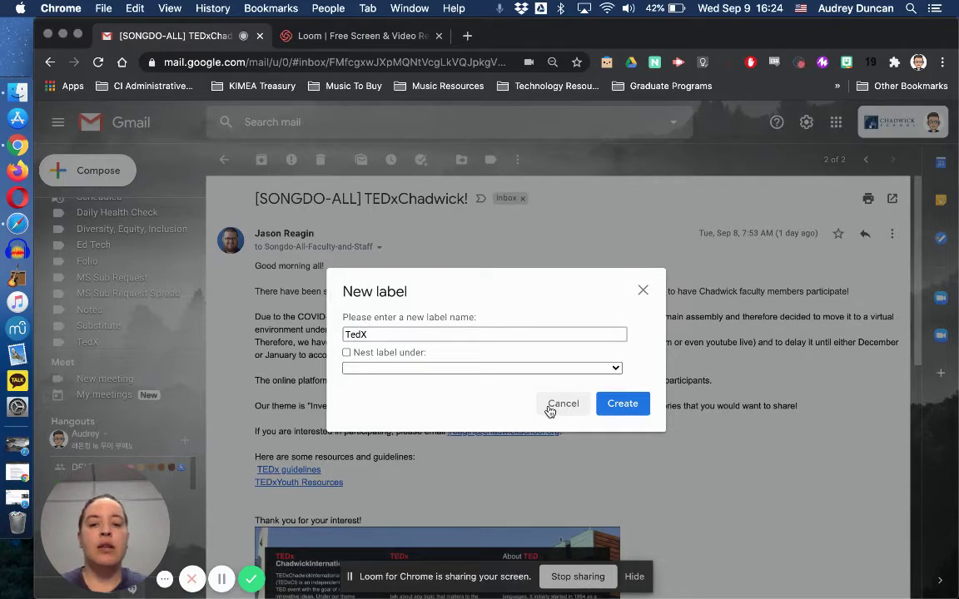
type(" Chadwick")
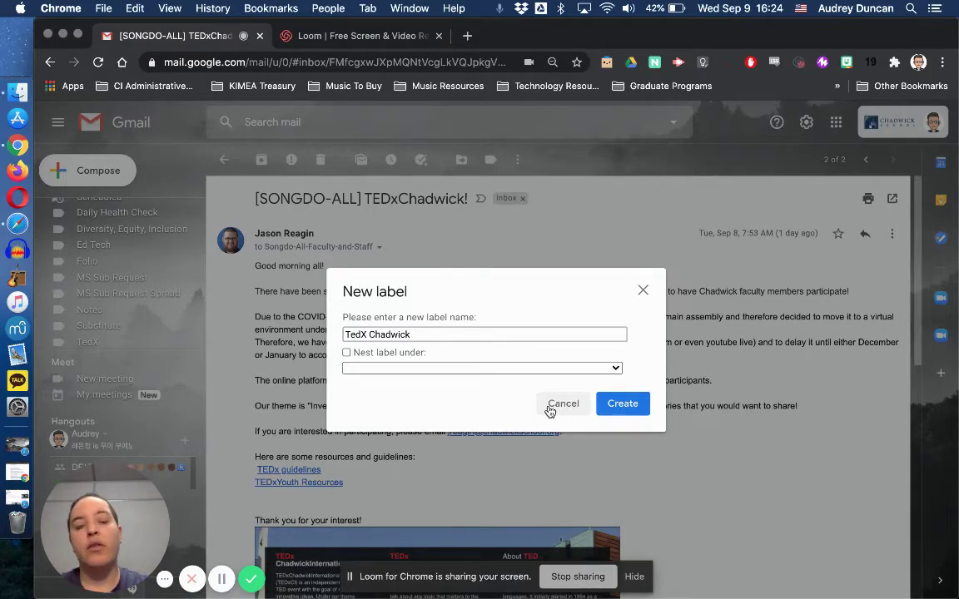
left_click(390, 368)
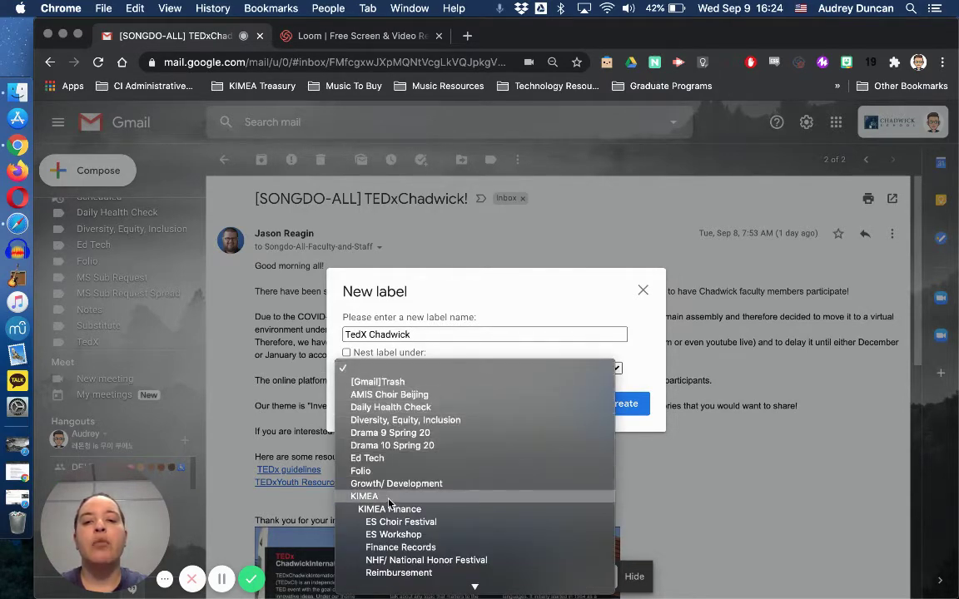
left_click(411, 368)
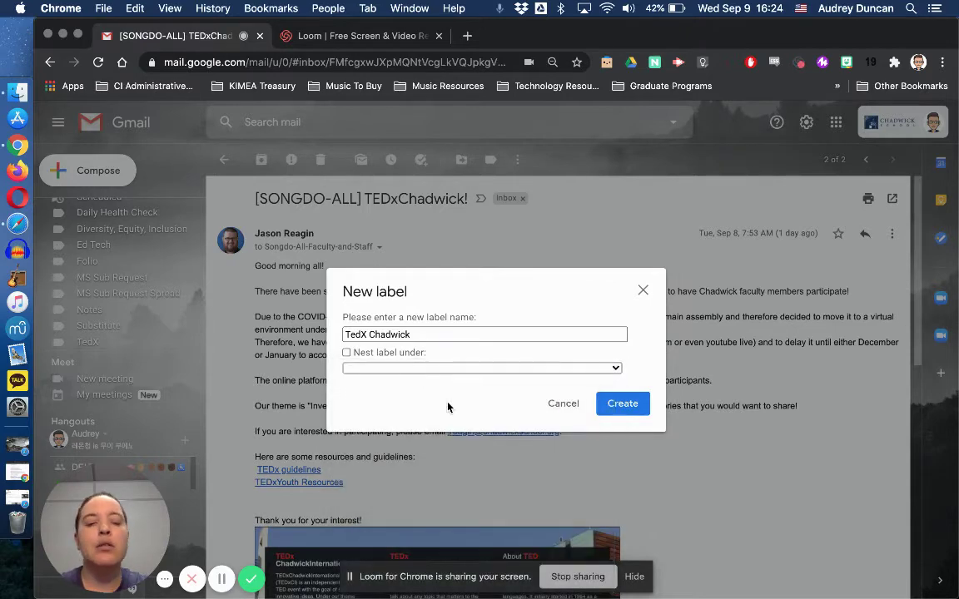
left_click(612, 403)
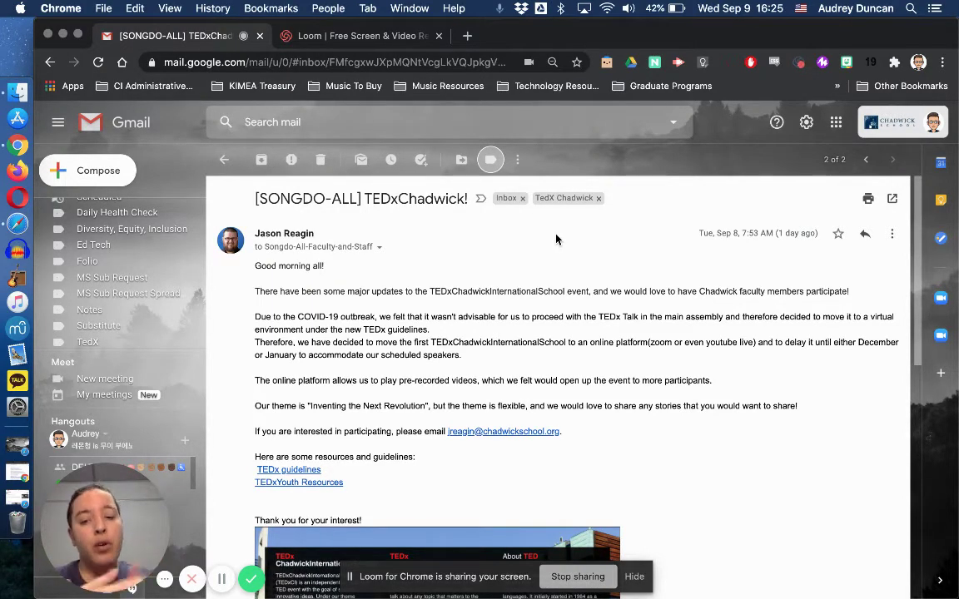
- Return to the inbox and collapse its Unread section
left_click(224, 159)
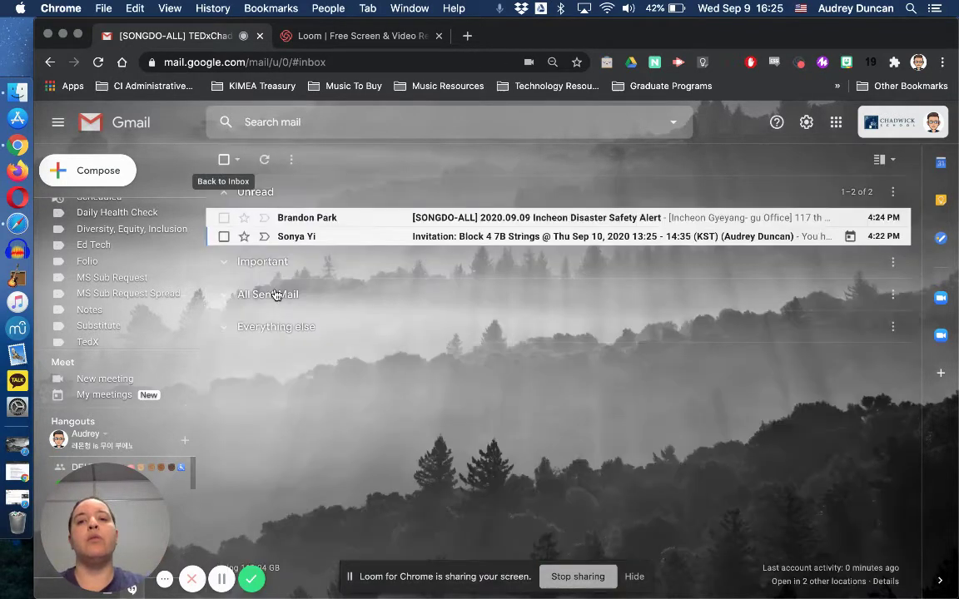
left_click(244, 193)
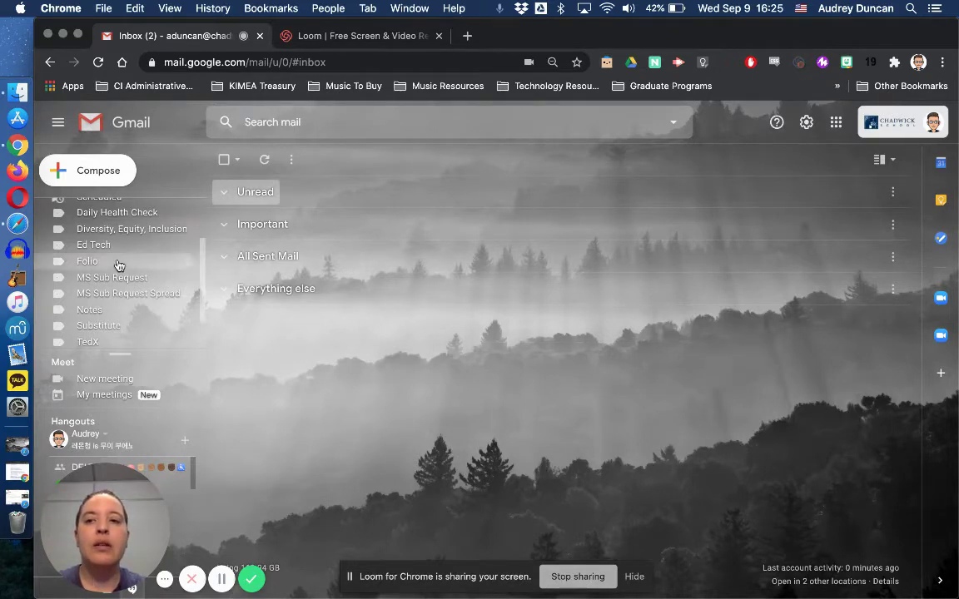
scroll(119, 266, "up", 1)
scroll(119, 266, "up", 5)
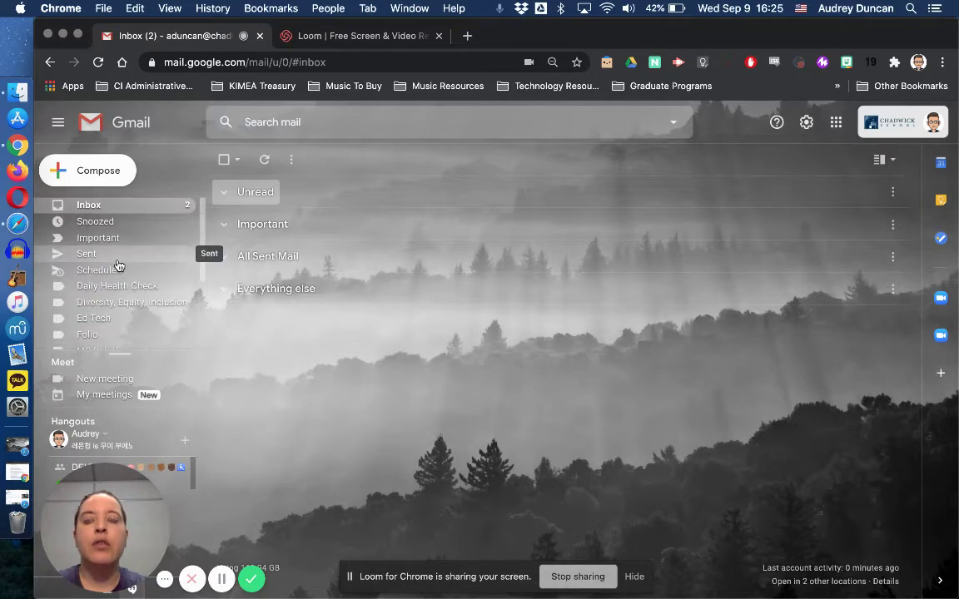
scroll(119, 265, "down", 6)
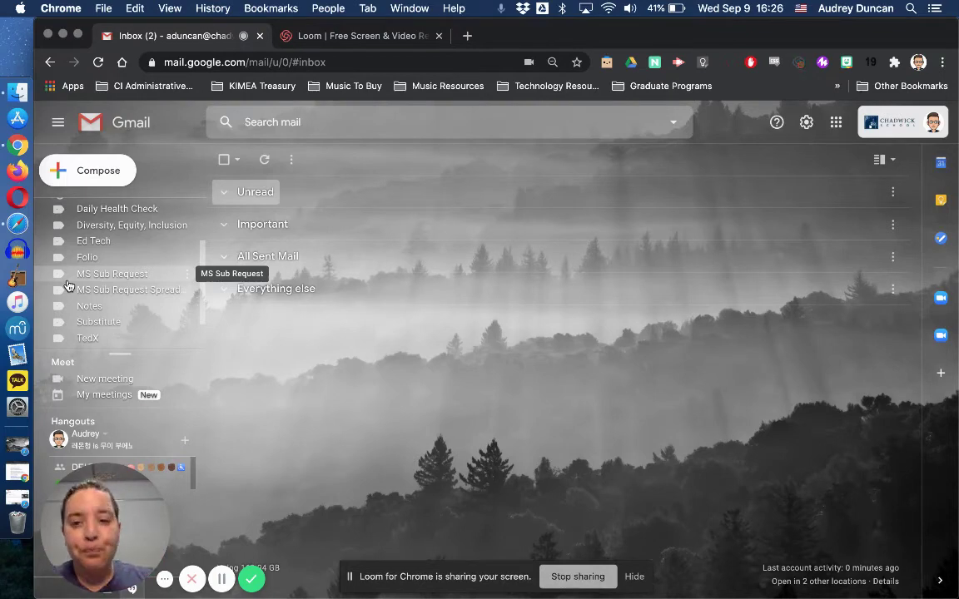
- Color the "Diversity, Equity, Inclusion" label purple and the "Ed Tech" label light blue
scroll(69, 286, "up", 3)
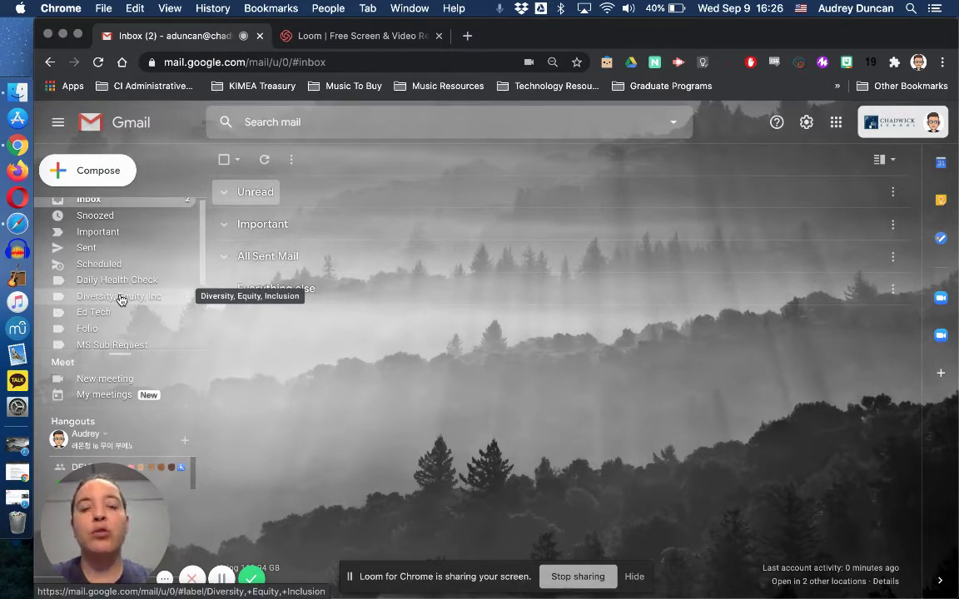
left_click(188, 305)
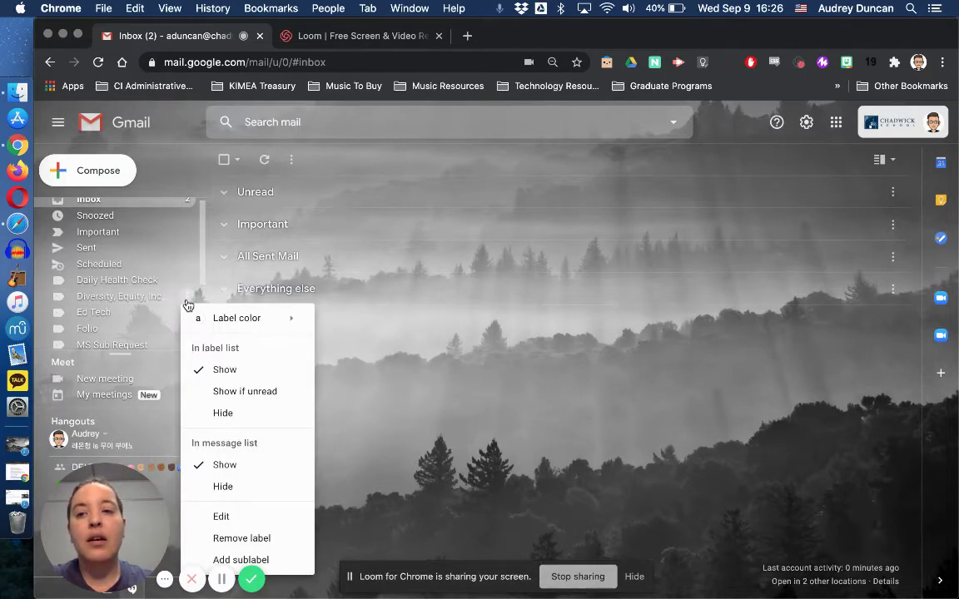
mouse_move(202, 322)
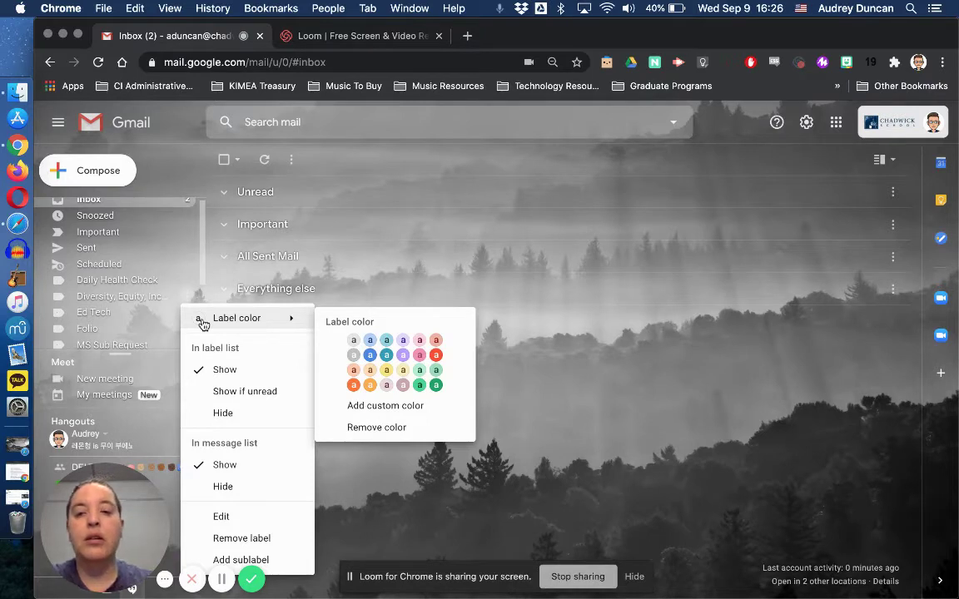
left_click(403, 355)
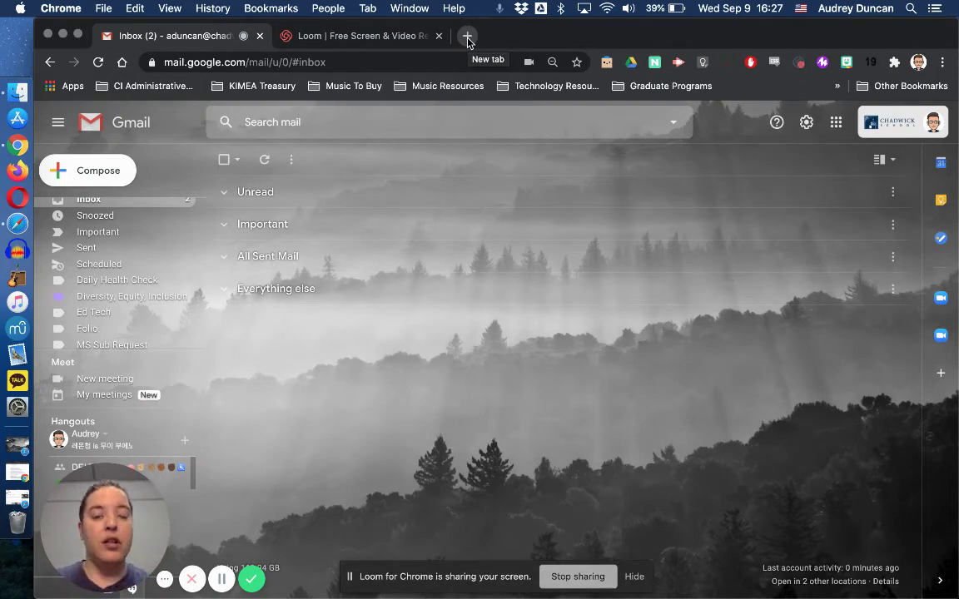
left_click(187, 313)
mouse_move(214, 336)
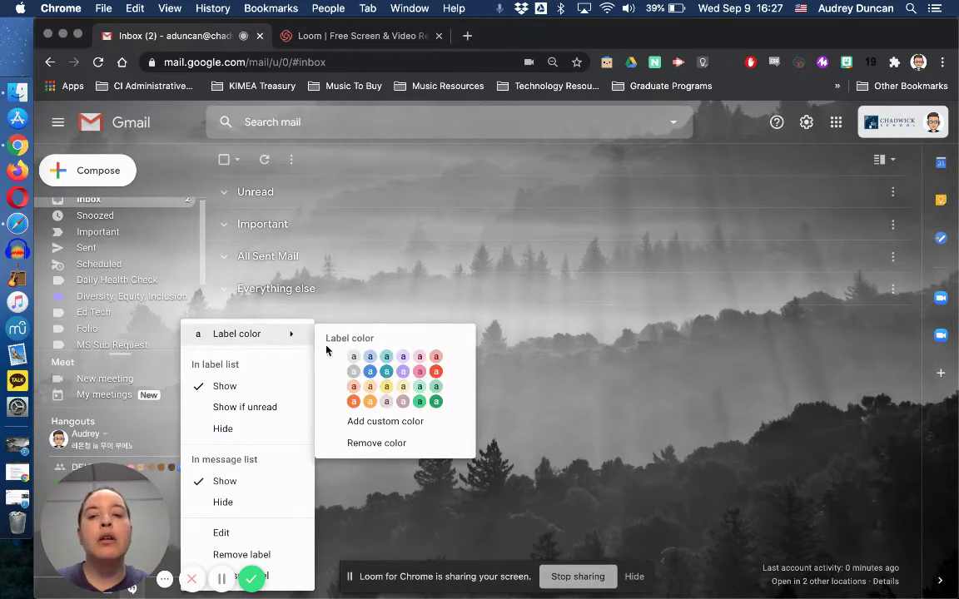
left_click(372, 357)
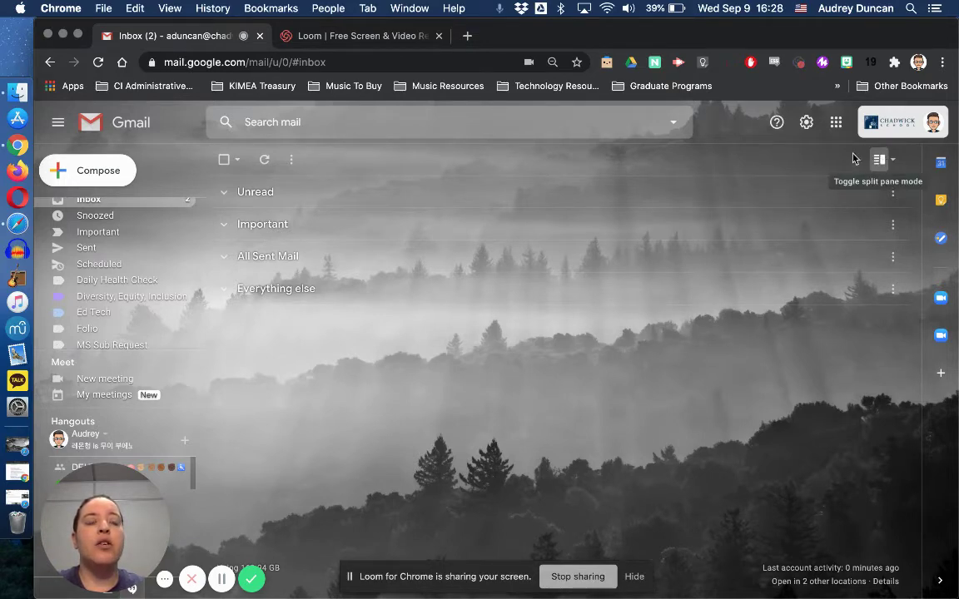
- Examine the customization settings of the Priority Inbox type, then return to the inbox
left_click(809, 127)
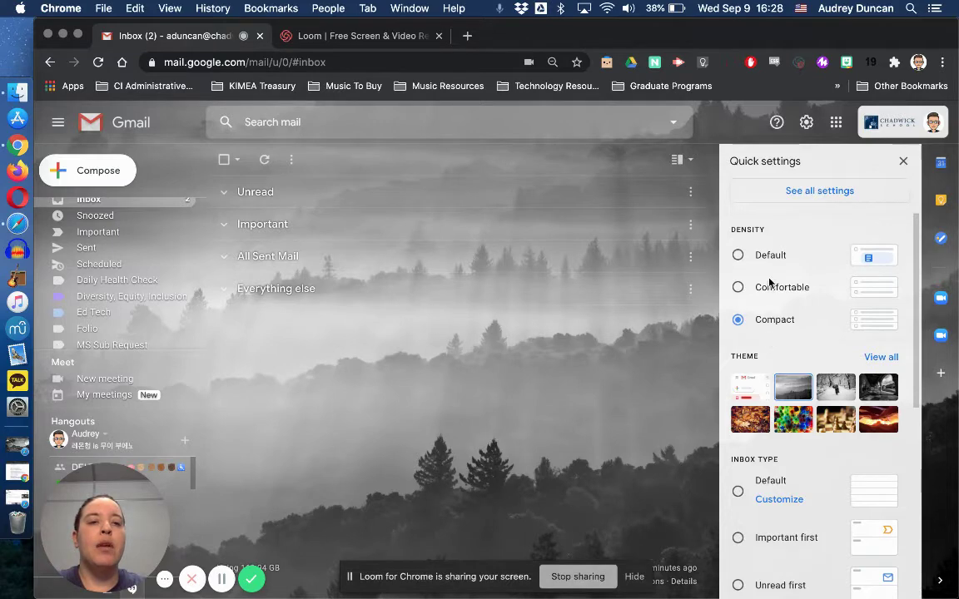
scroll(769, 283, "down", 2)
scroll(770, 281, "down", 3)
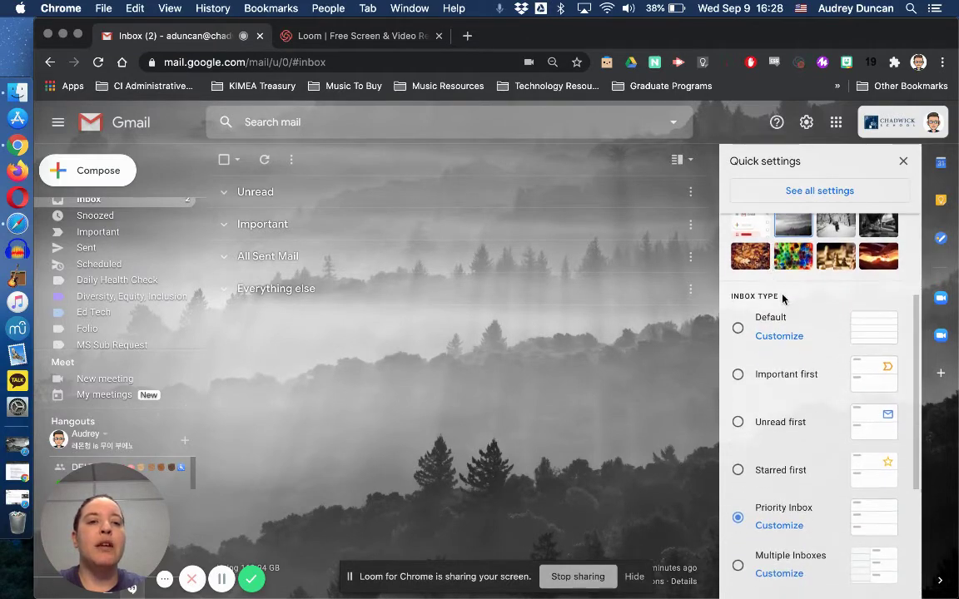
scroll(782, 300, "down", 2)
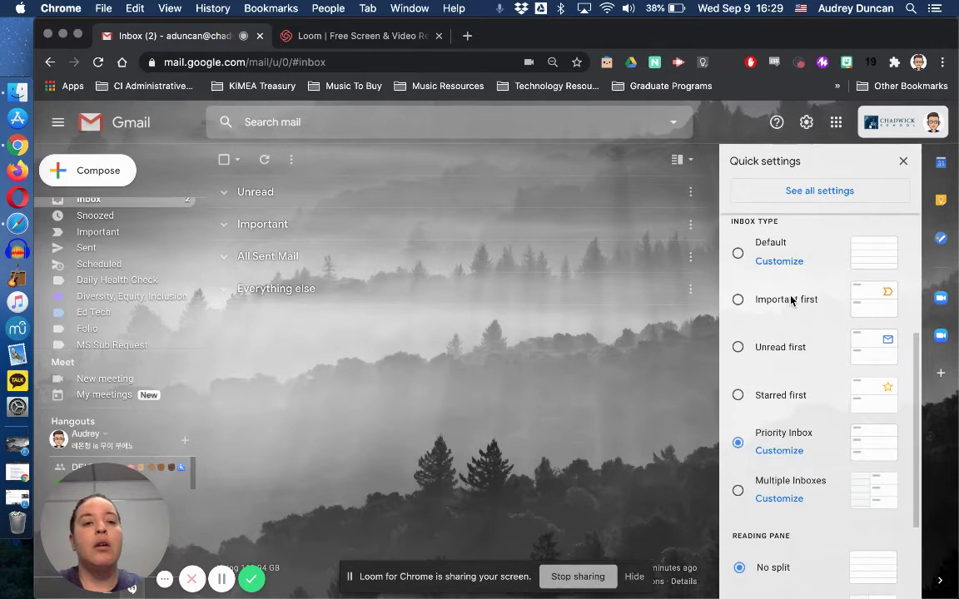
left_click(780, 454)
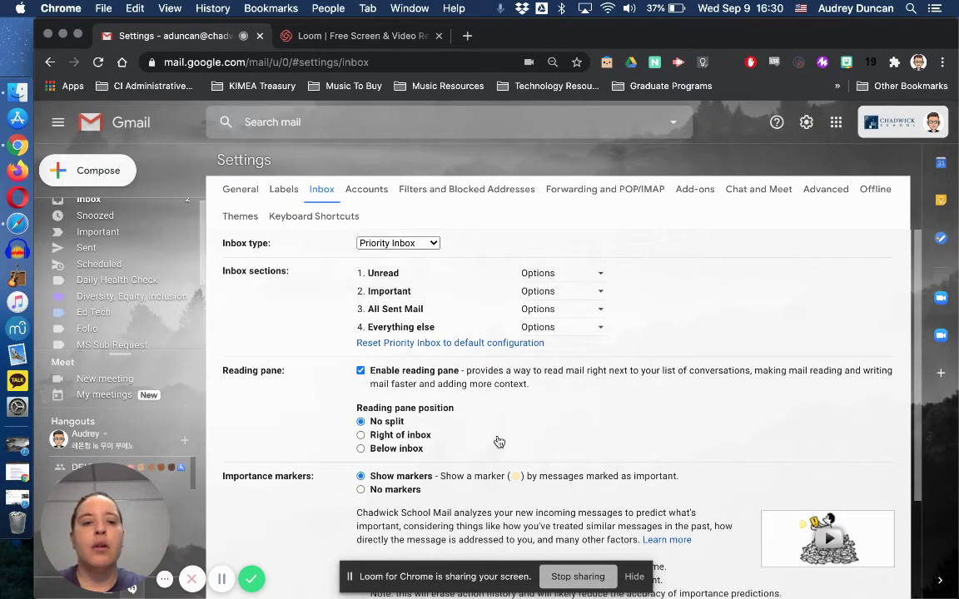
key("c")
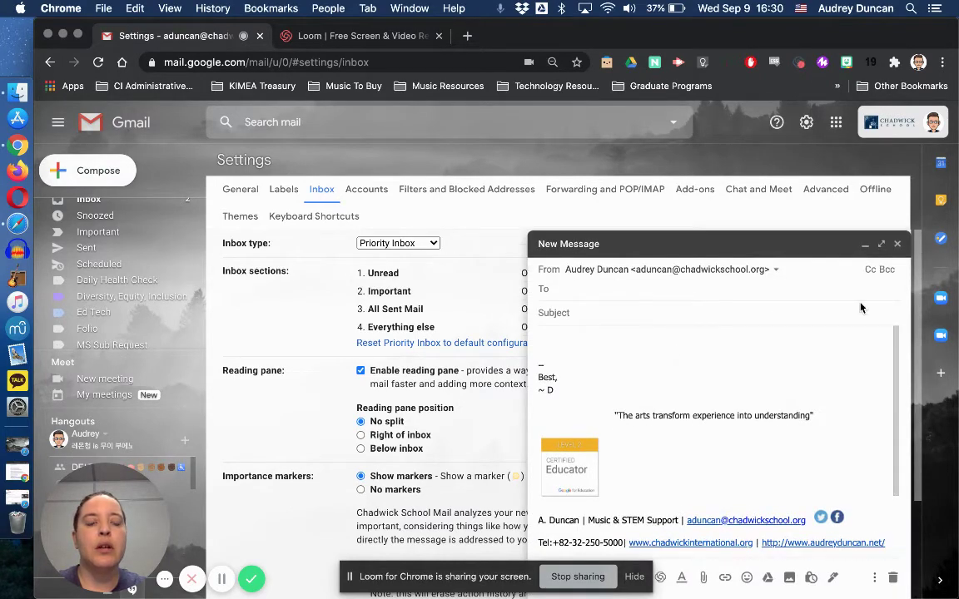
left_click(897, 244)
scroll(114, 219, "up", 1)
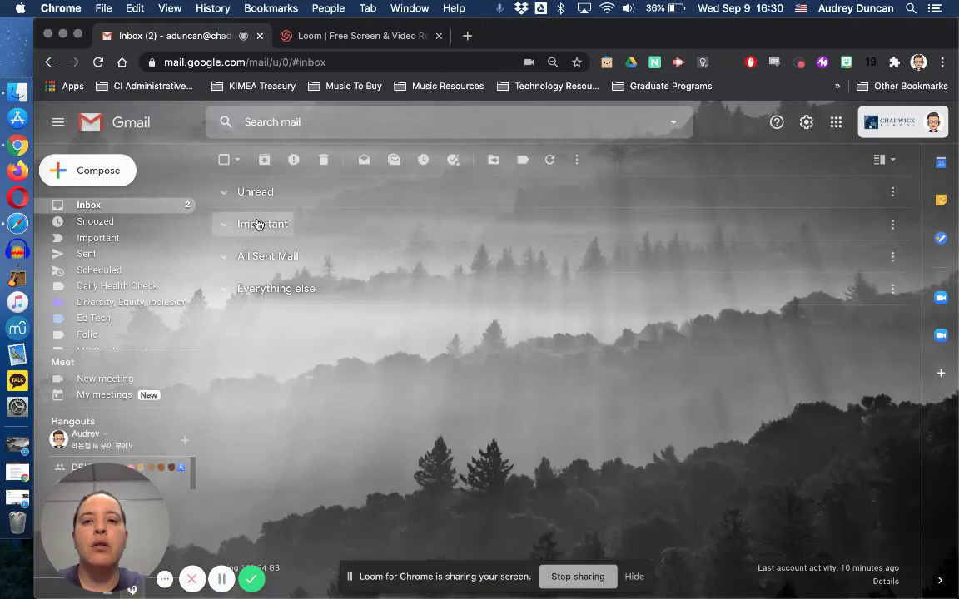
- Switch the importance marker of the "Flu vaccination information" email off and back on within the Important section, then collapse the section
left_click(258, 225)
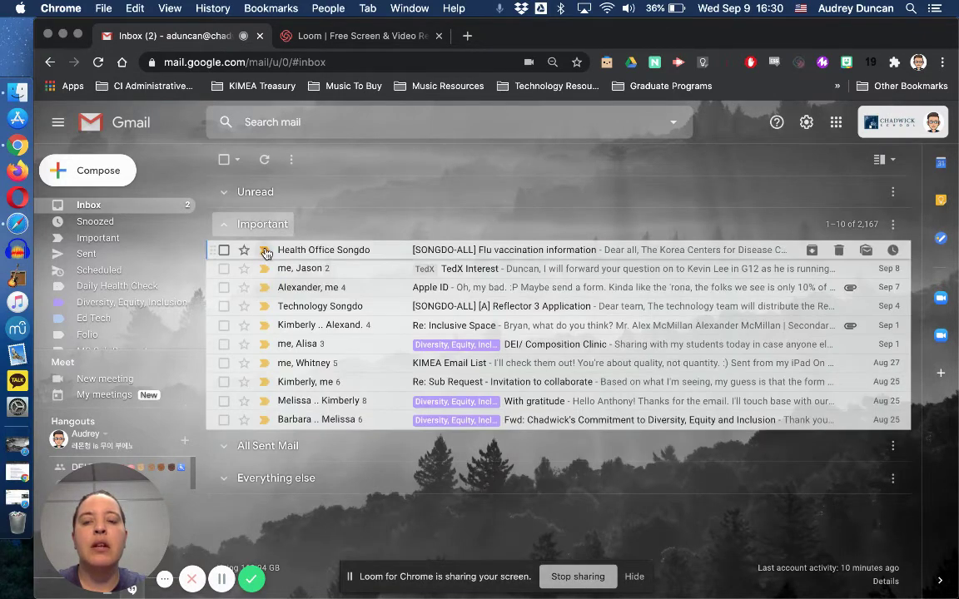
left_click(264, 251)
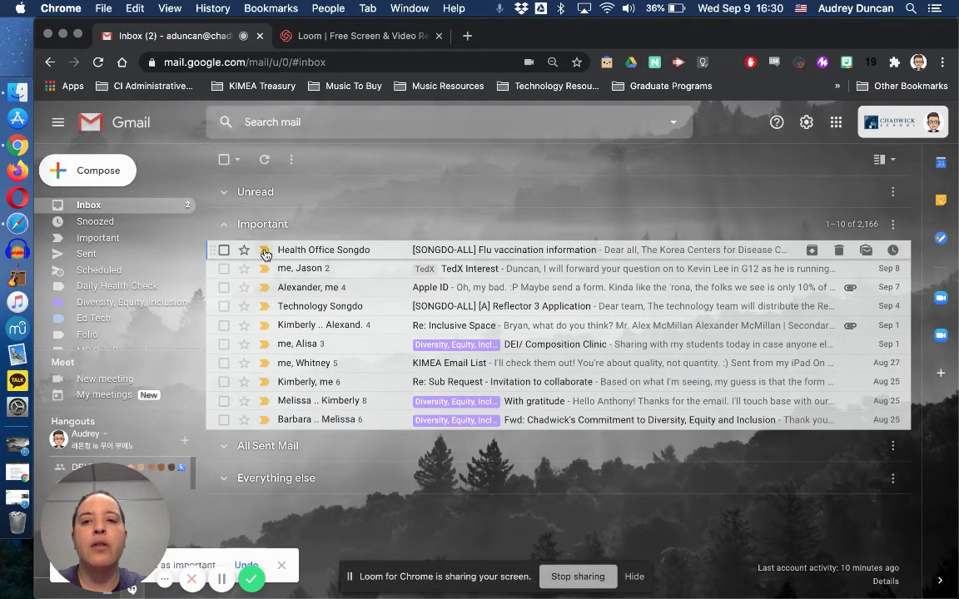
left_click(263, 250)
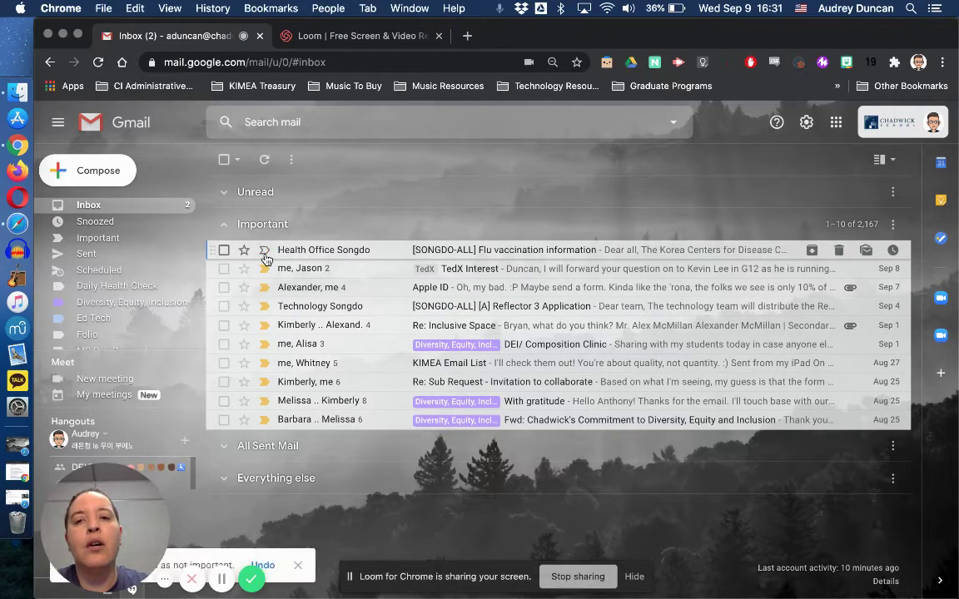
left_click(266, 258)
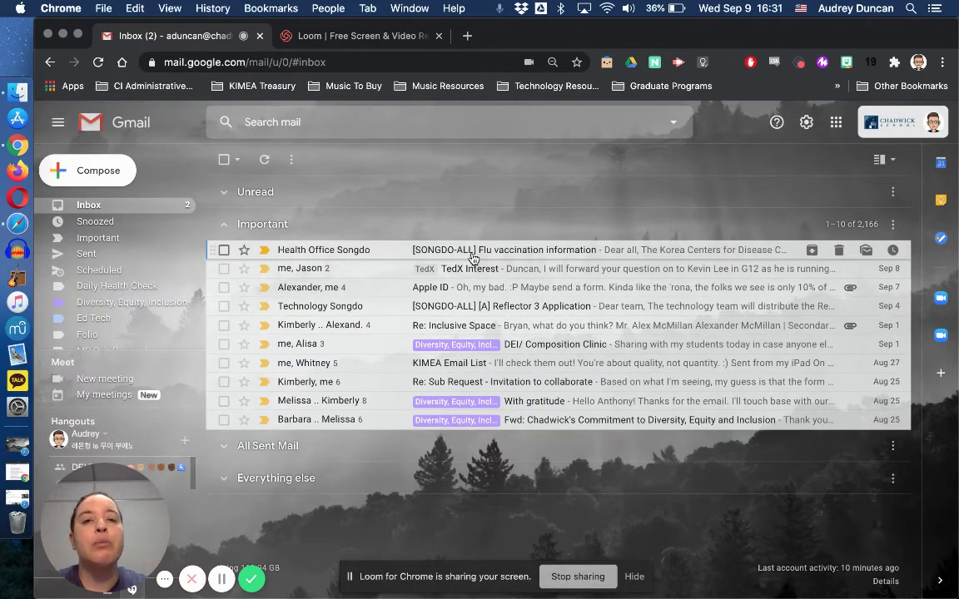
left_click(259, 225)
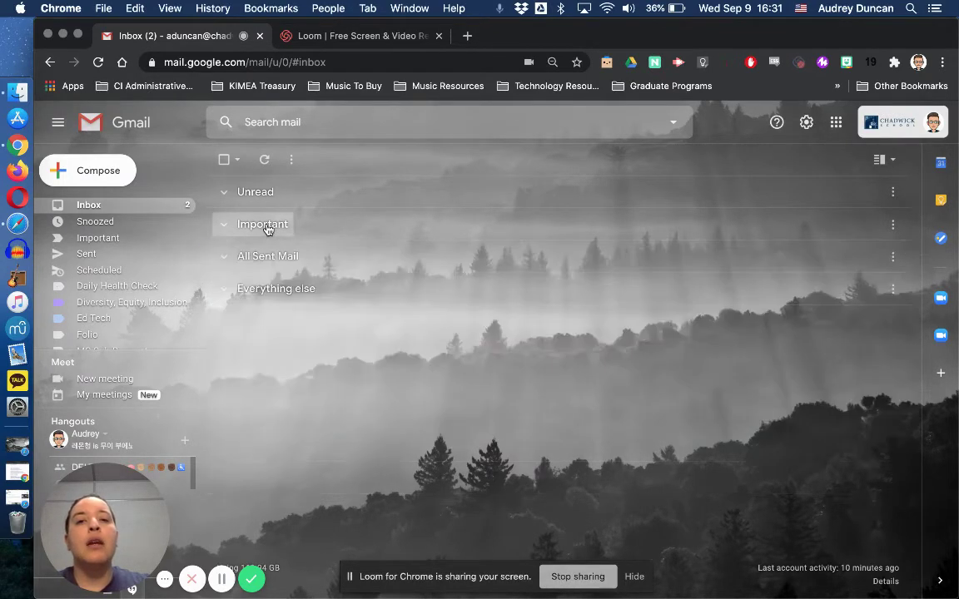
- Open the Priority Inbox customization settings and examine the labels available for the third inbox section, leaving its selection as is
left_click(806, 123)
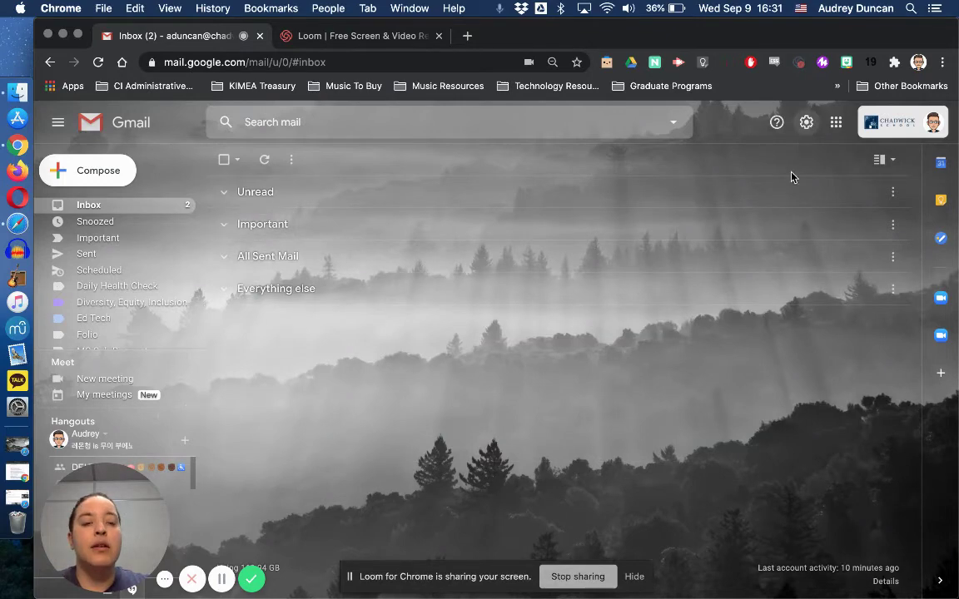
scroll(766, 516, "down", 3)
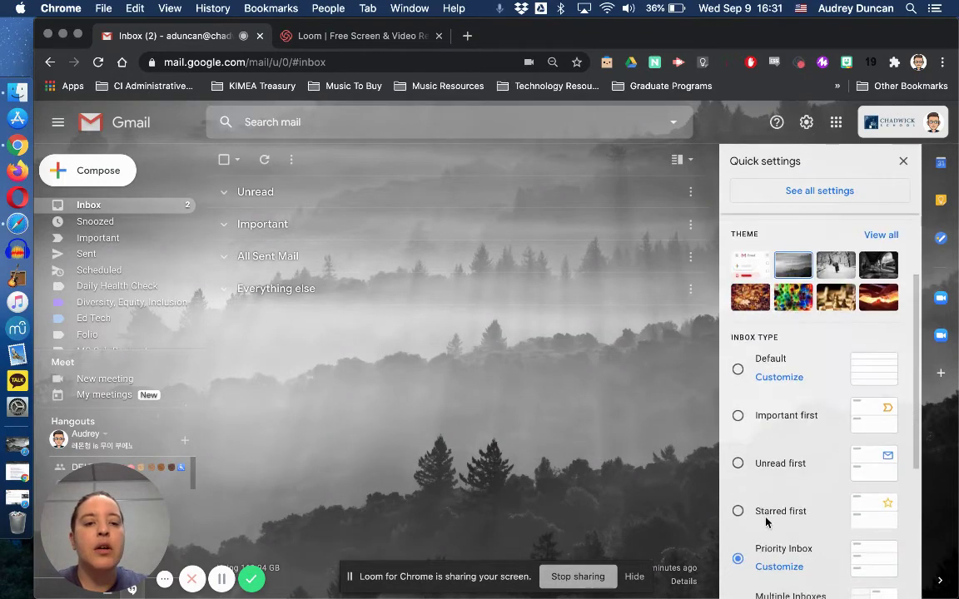
left_click(774, 565)
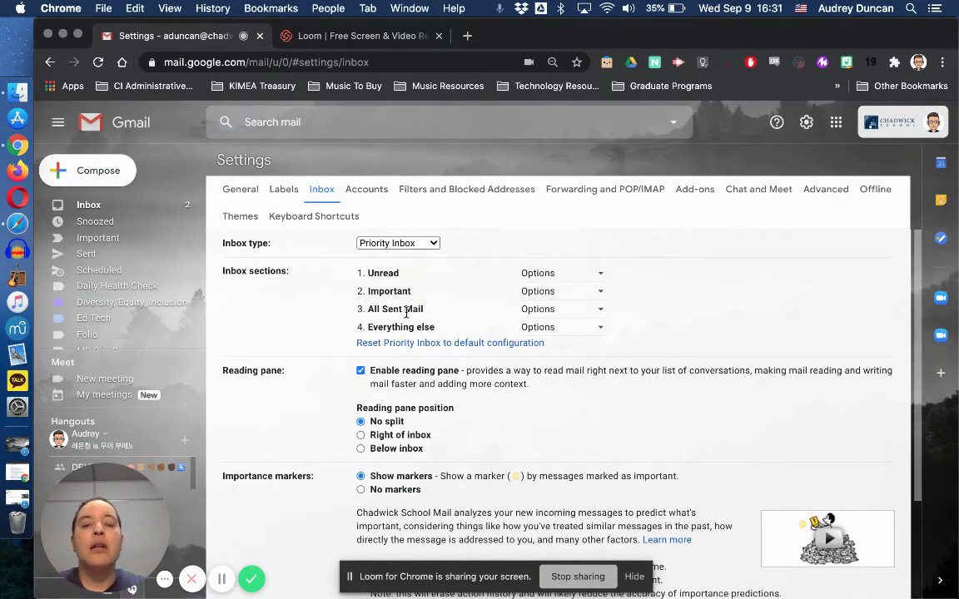
left_click(543, 309)
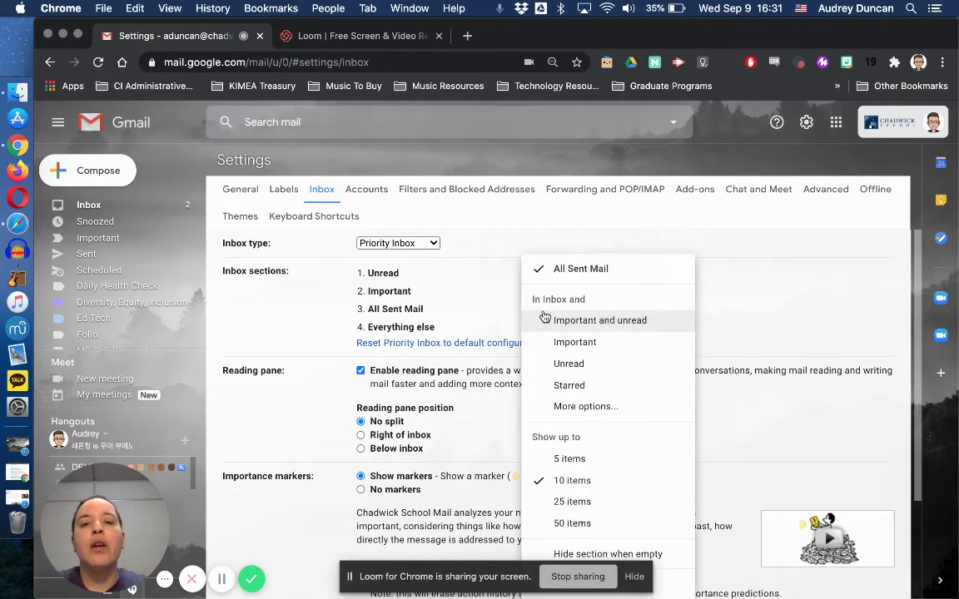
left_click(570, 407)
scroll(569, 413, "down", 3)
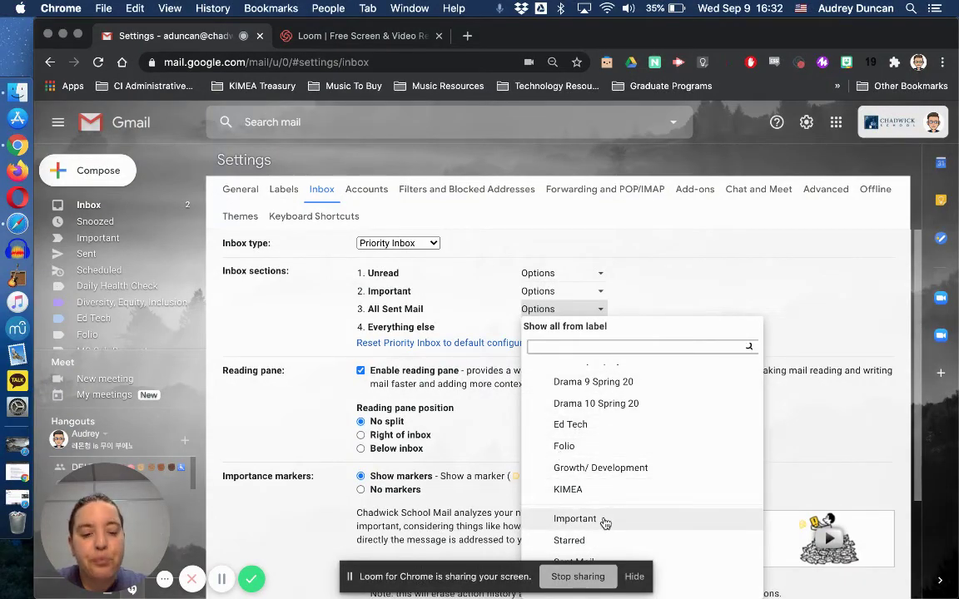
left_click(672, 566)
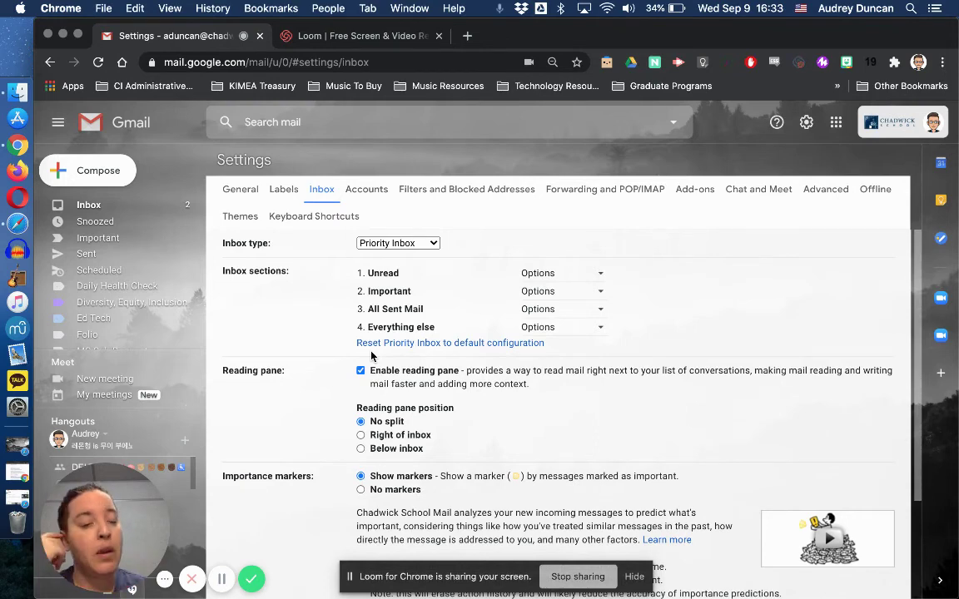
- Review the item limits of the Unread, Important and All Sent Mail sections, keeping Unread at 10 items, and leave the settings without saving
left_click(535, 275)
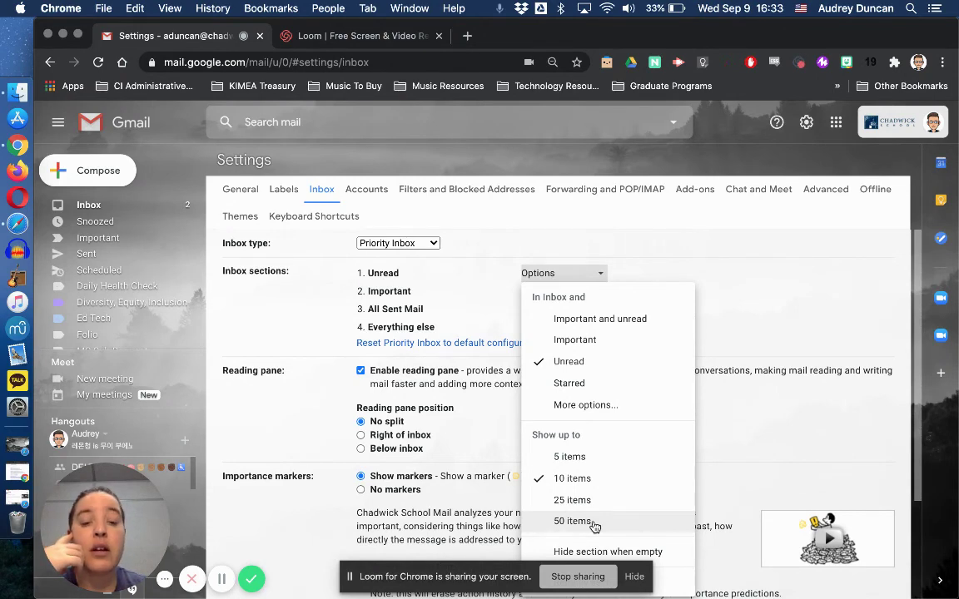
left_click(591, 479)
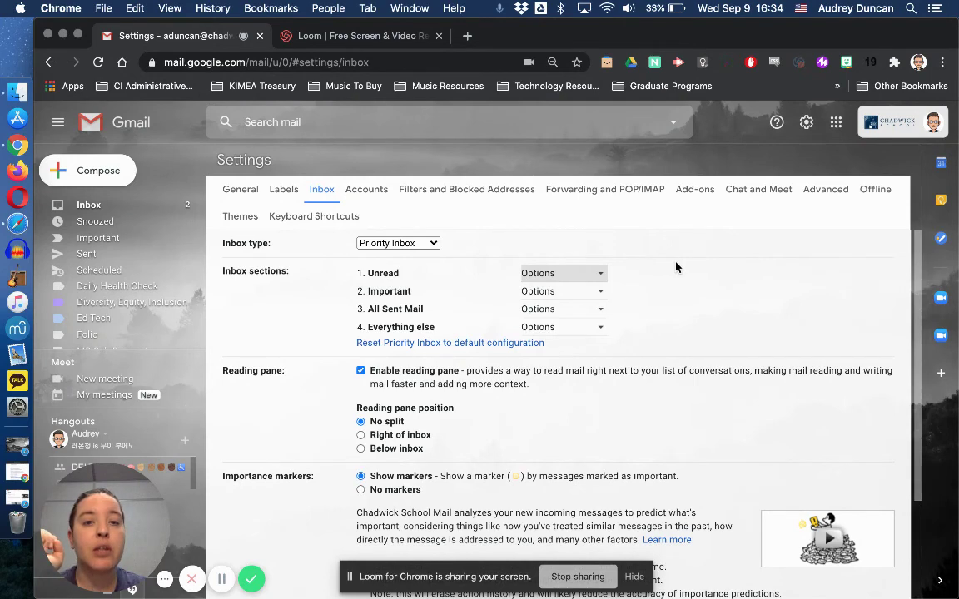
left_click(598, 296)
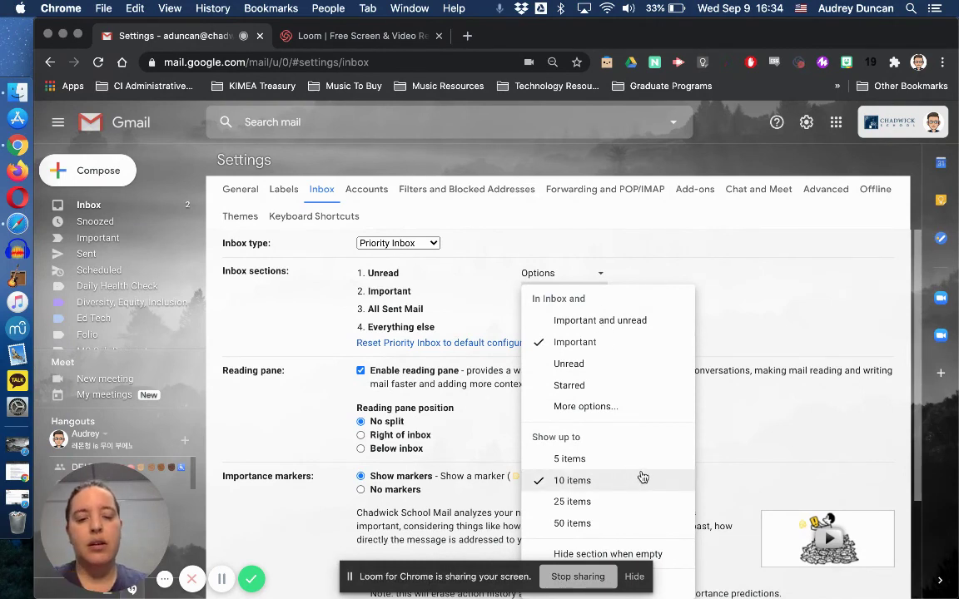
left_click(739, 274)
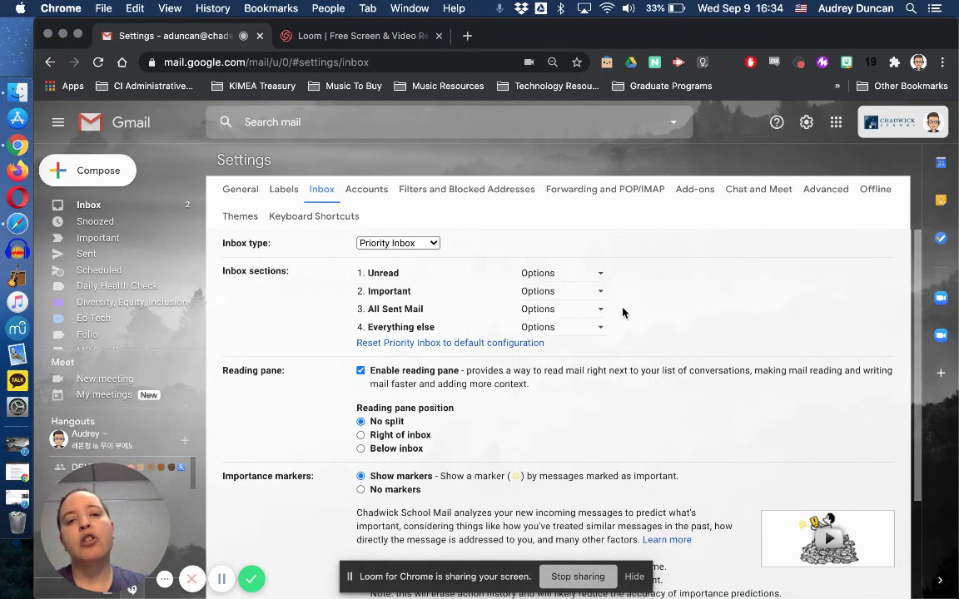
left_click(572, 311)
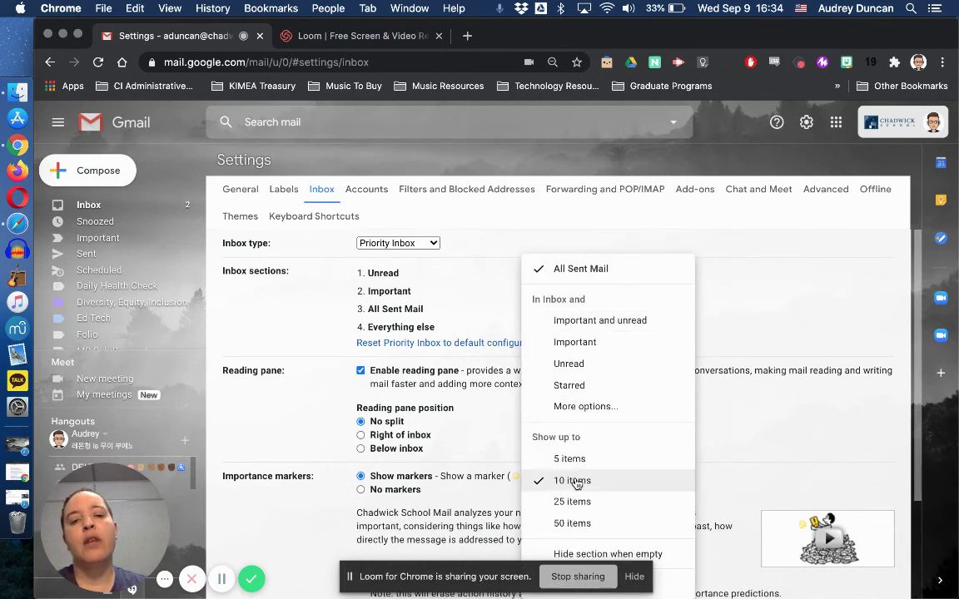
left_click(710, 344)
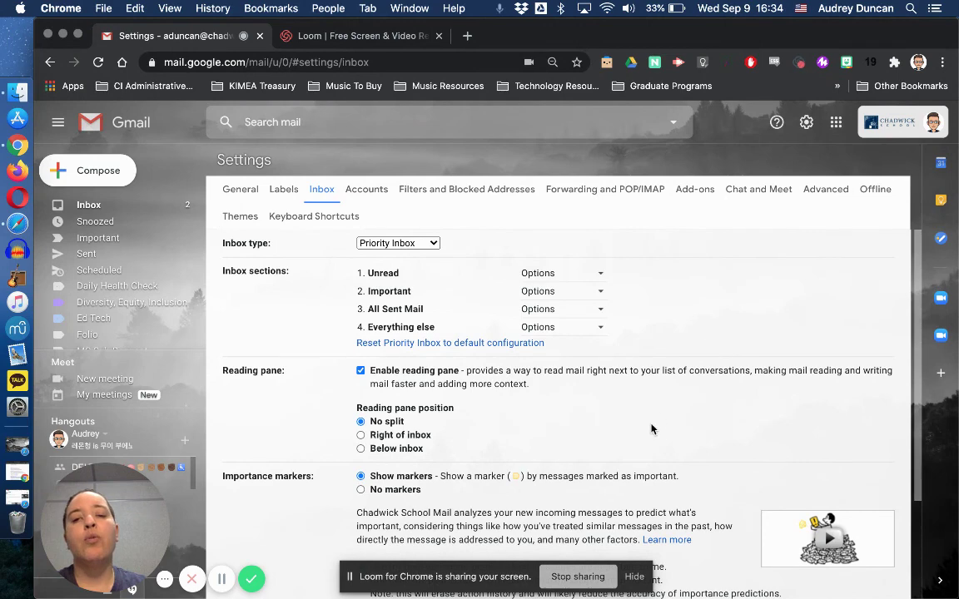
scroll(653, 428, "down", 3)
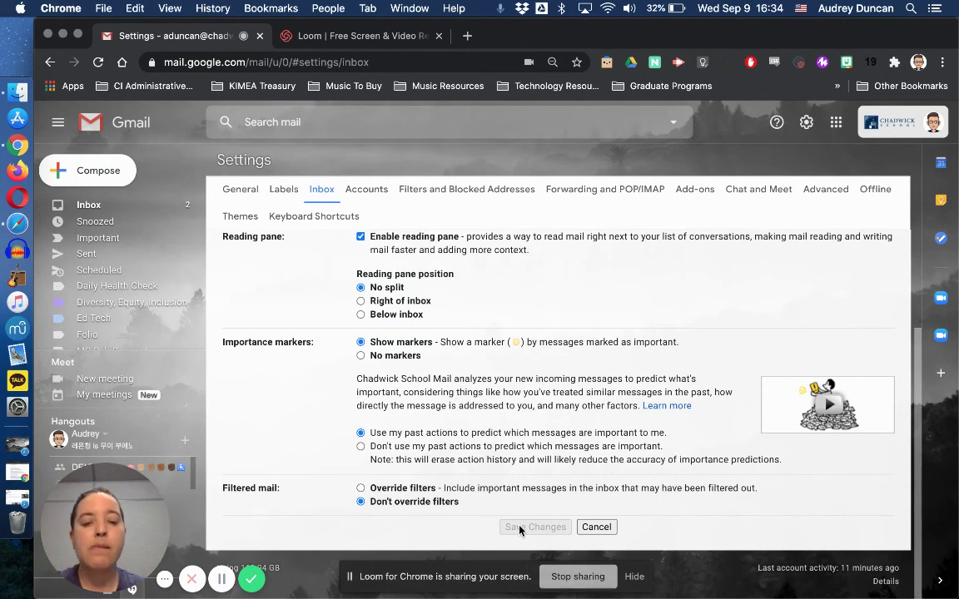
left_click(596, 528)
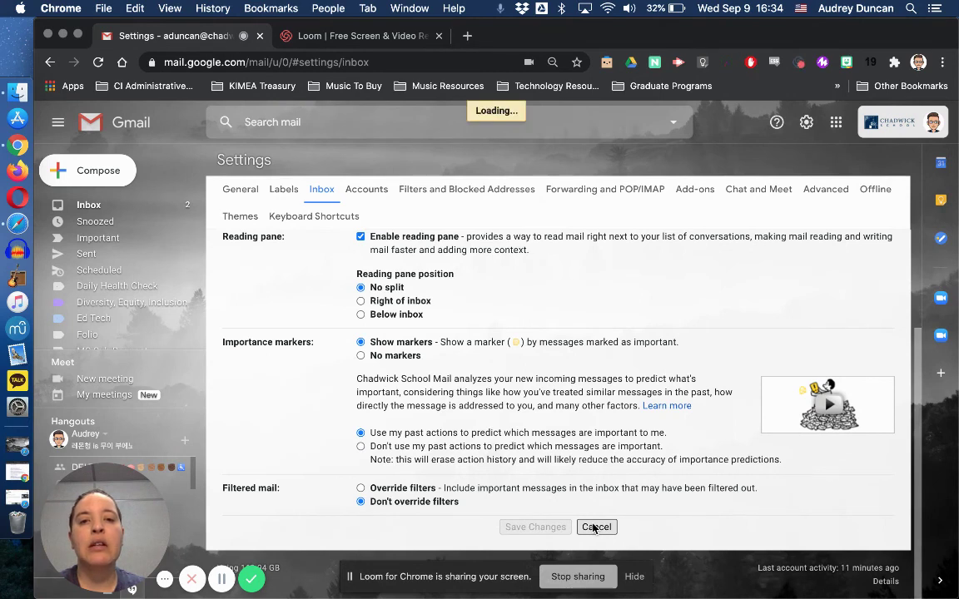